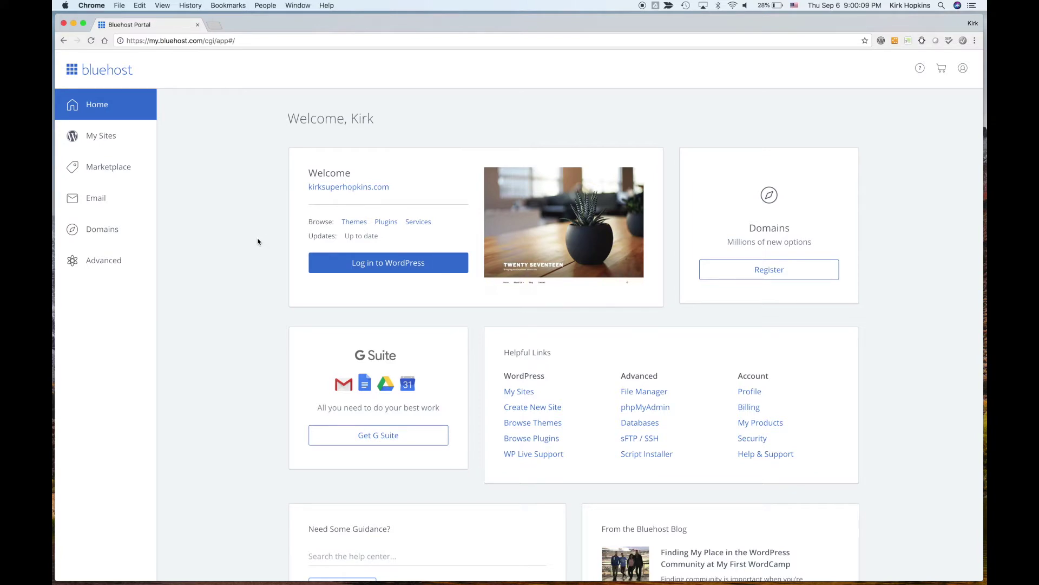
Step: Open the client access configuration of the main Web Disk account from the advanced hosting tools
{"action": "left_click", "coordinate": [103, 262]}
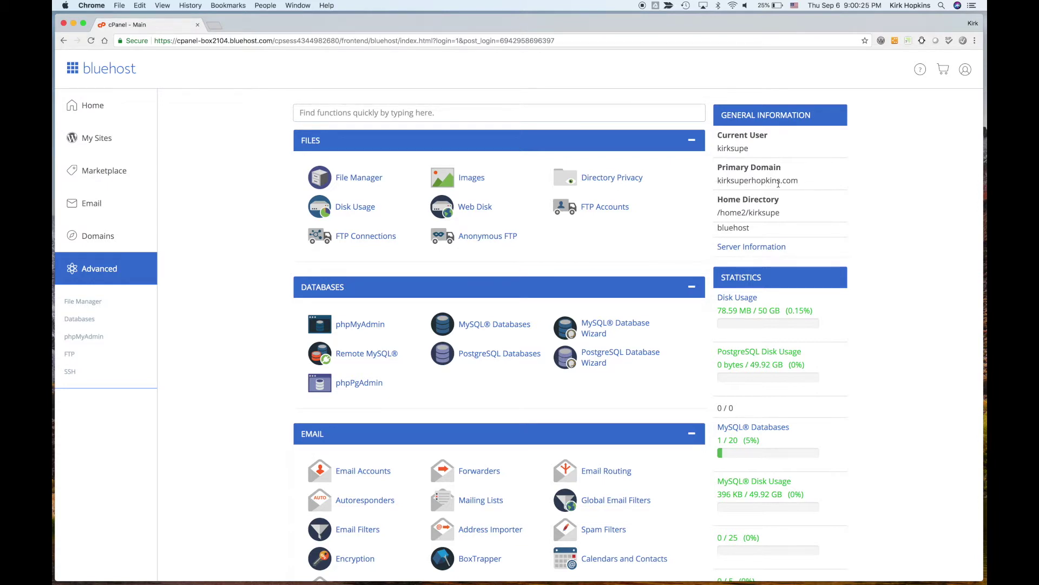
{"action": "double_click", "coordinate": [729, 150]}
{"action": "left_click", "coordinate": [469, 209]}
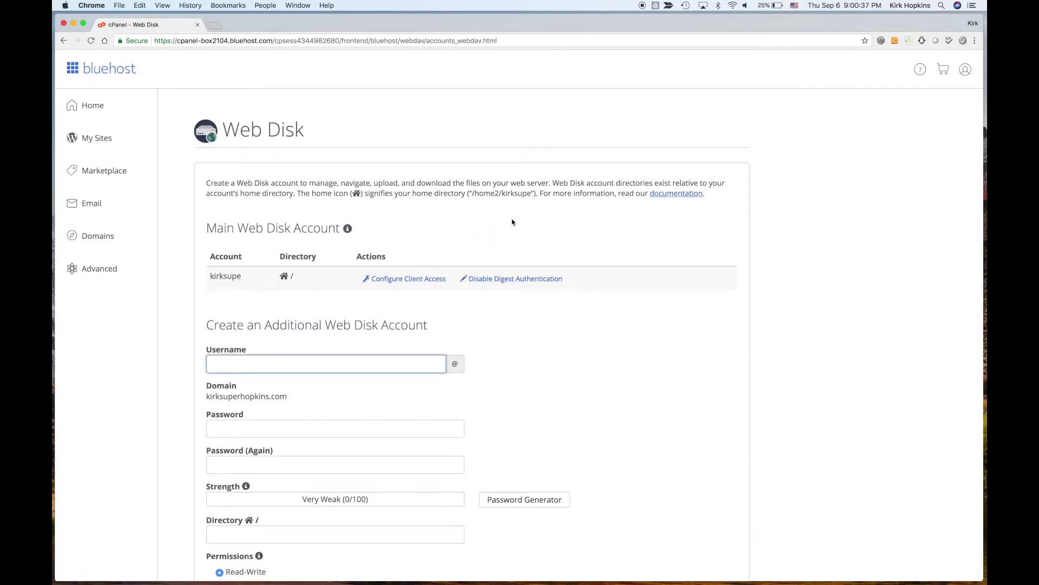
{"action": "scroll", "coordinate": [539, 232], "scroll_direction": "down", "scroll_amount": 4}
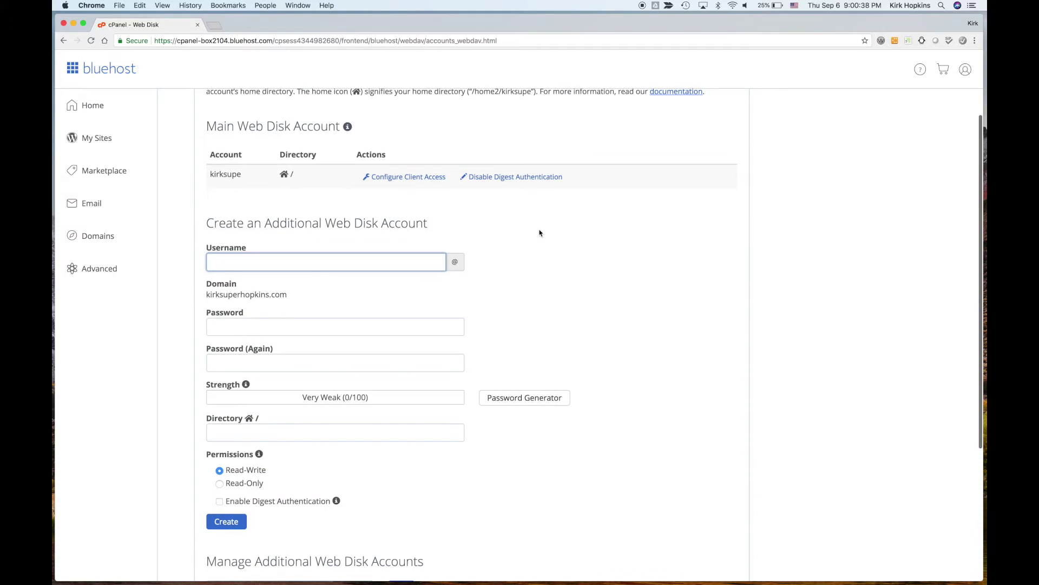
{"action": "left_click", "coordinate": [433, 179]}
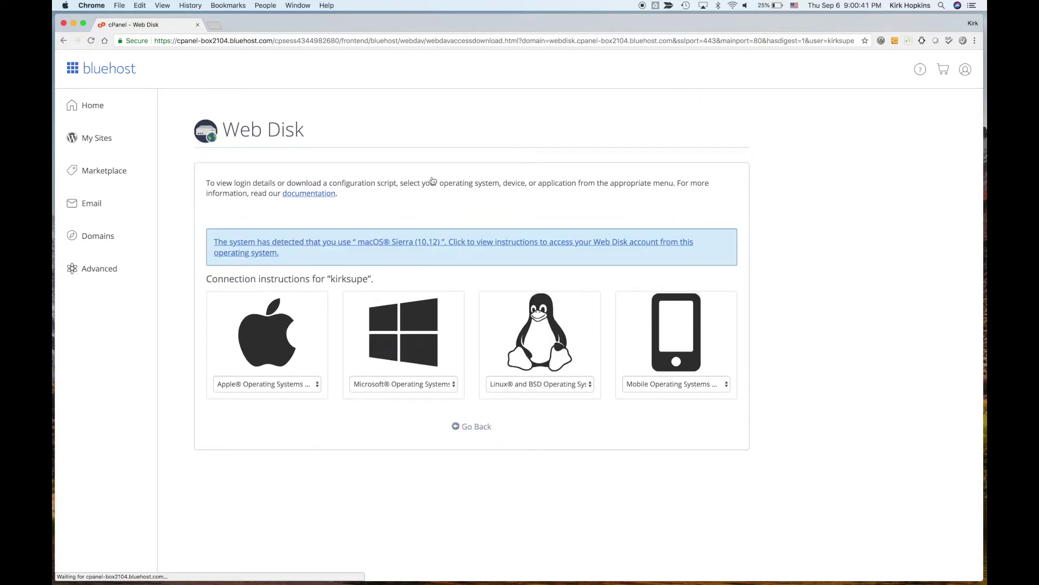
Step: Show the Web Disk connection details for macOS Sierra (10.12) and download the configuration script
{"action": "left_click", "coordinate": [300, 384]}
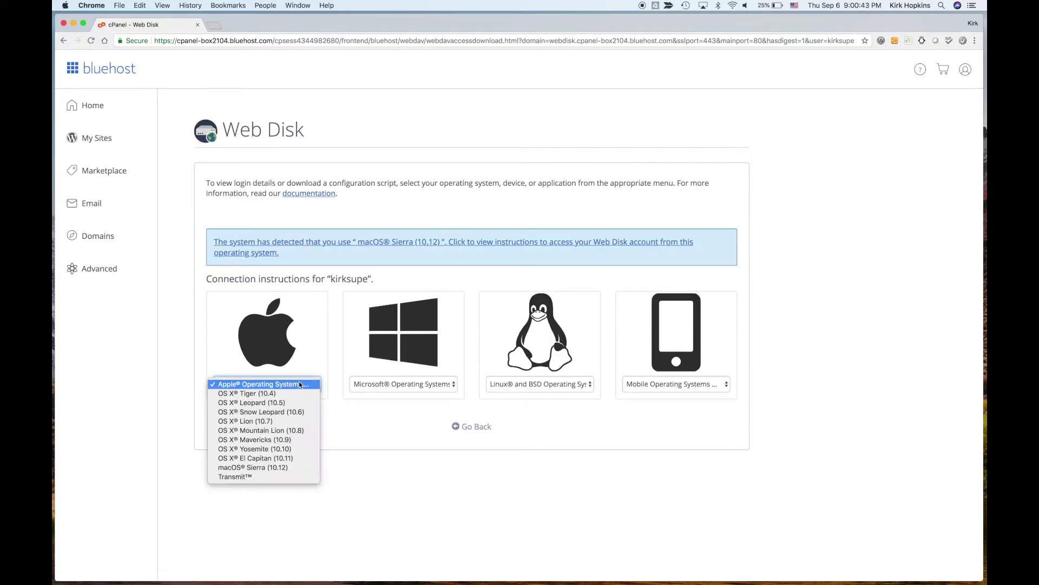
{"action": "left_click", "coordinate": [287, 468]}
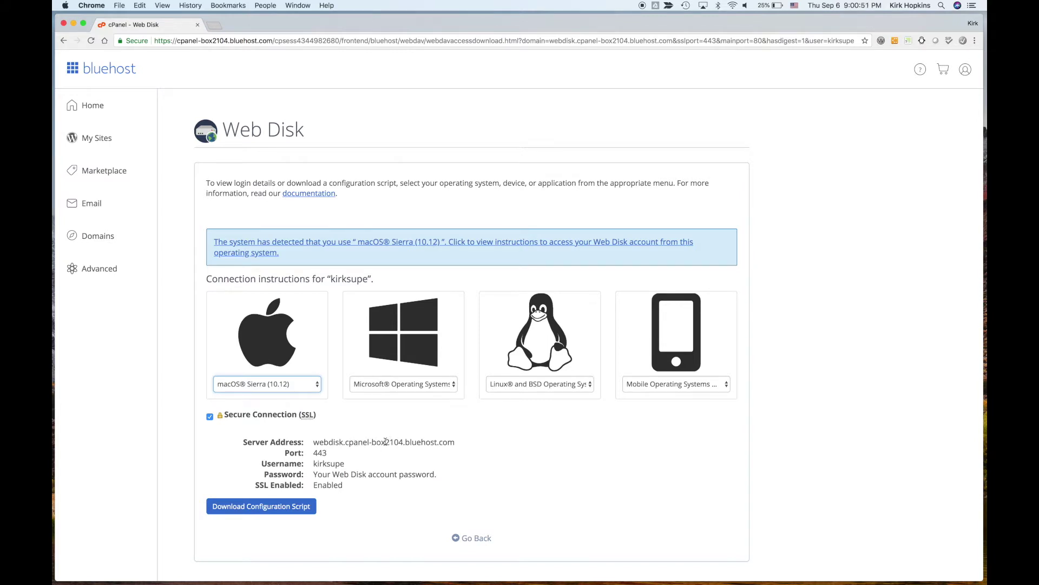
{"action": "left_click_drag", "start_coordinate": [385, 442], "coordinate": [402, 442]}
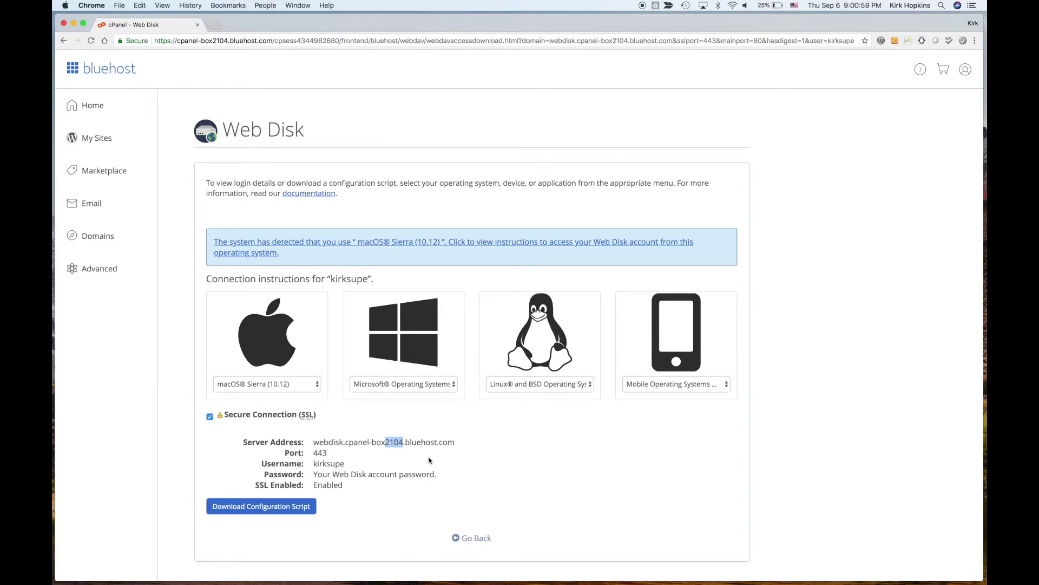
{"action": "left_click", "coordinate": [269, 509]}
Step: Open the hosting account's File Manager and create a folder named IMS222 in the home directory
{"action": "left_click", "coordinate": [100, 269]}
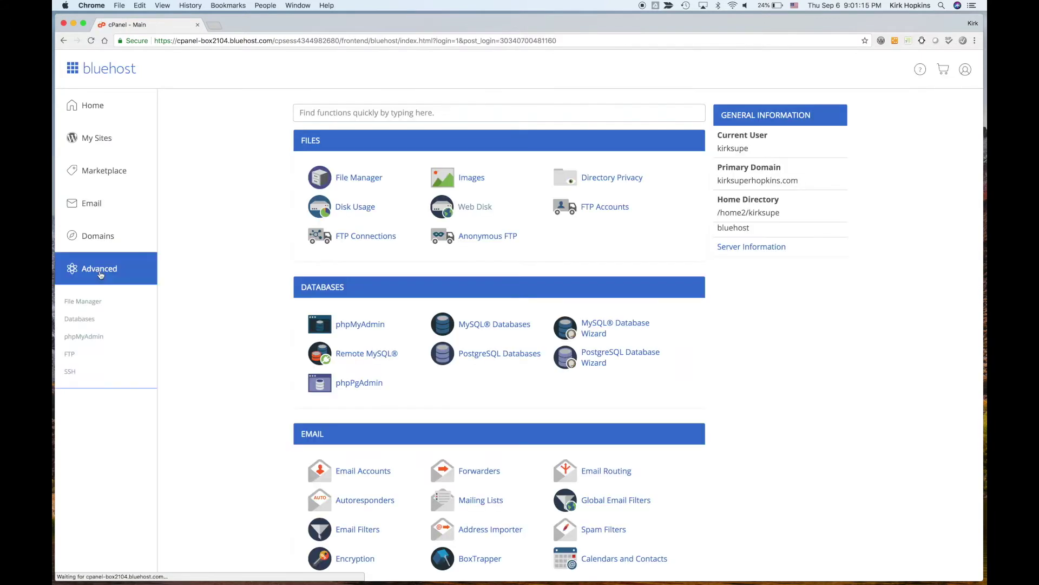
{"action": "left_click", "coordinate": [354, 179]}
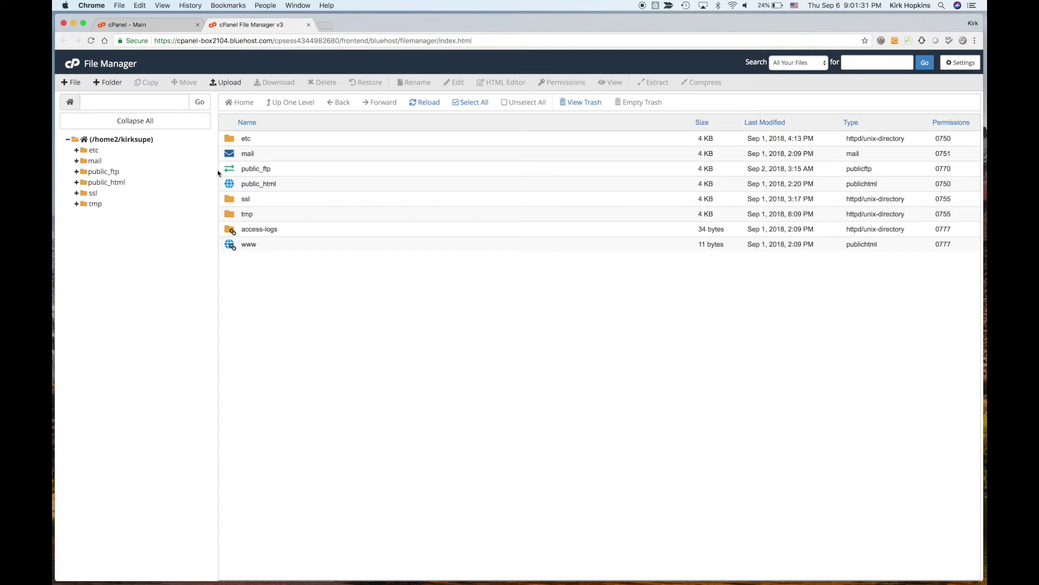
{"action": "left_click", "coordinate": [115, 84]}
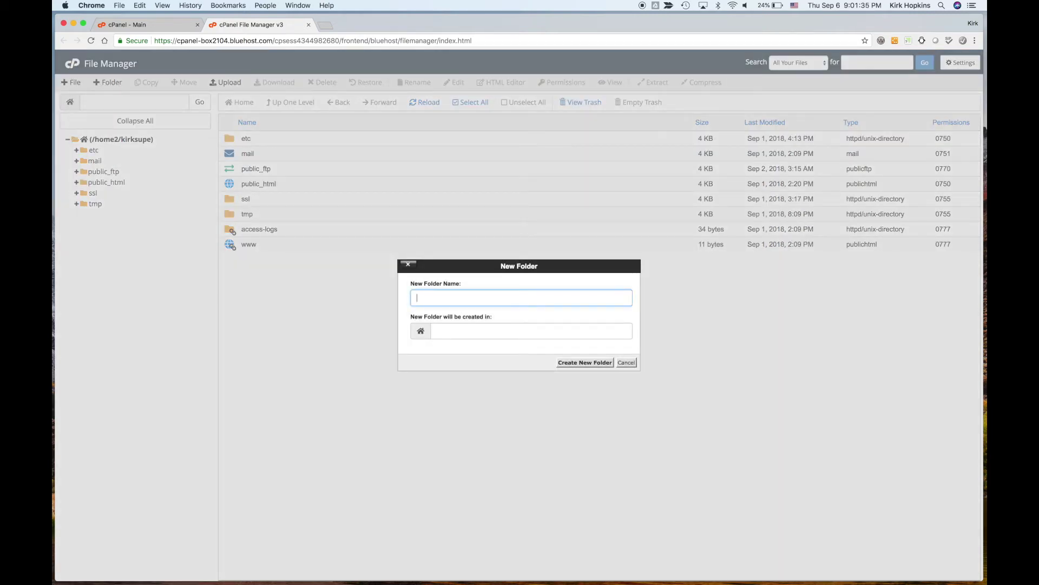
{"action": "type", "text": "IMS222"}
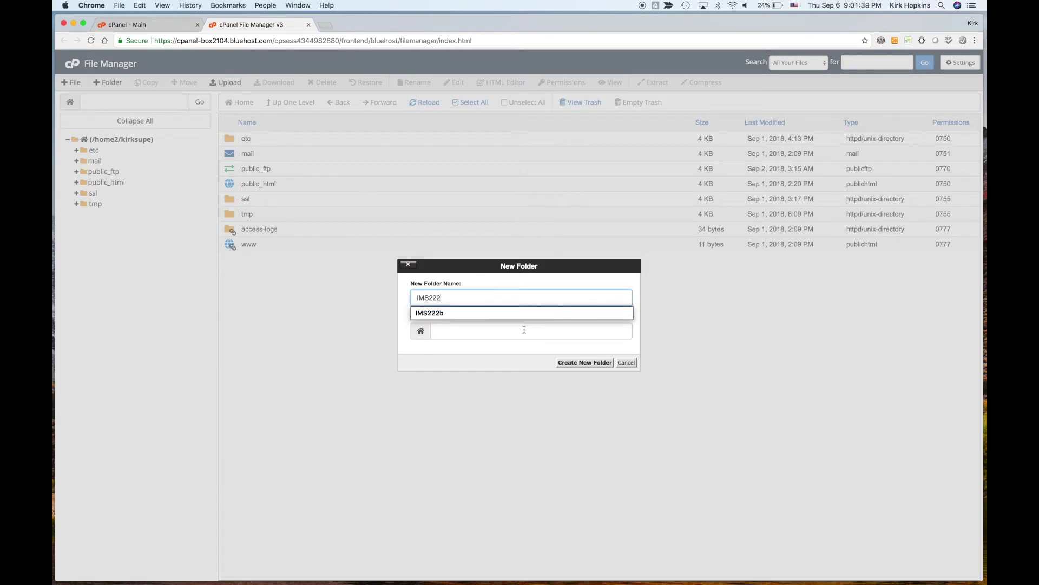
{"action": "left_click", "coordinate": [569, 365]}
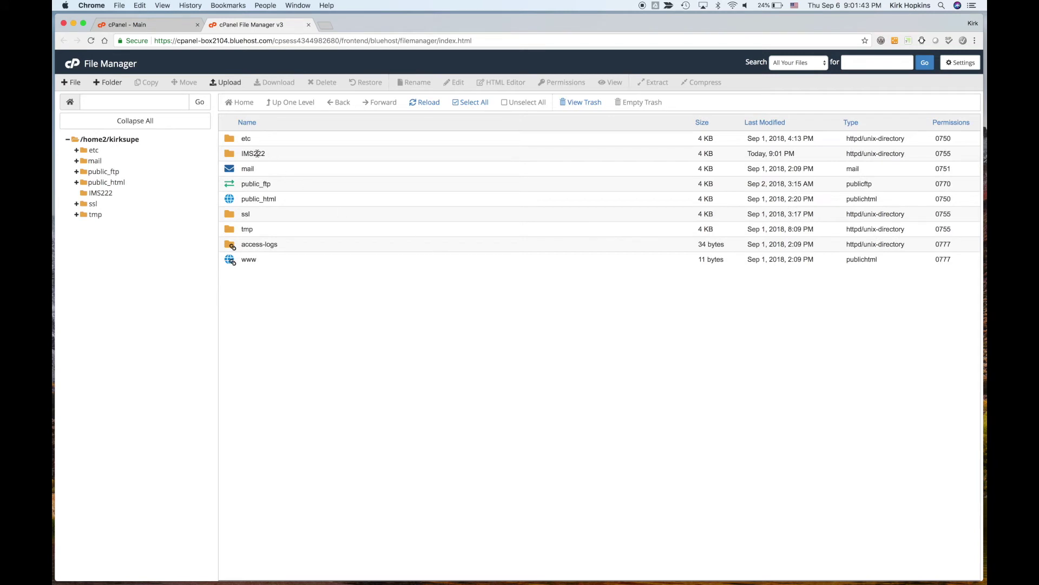
Step: Create a new file named WebPage00.htm inside the IMS222 folder
{"action": "double_click", "coordinate": [254, 155]}
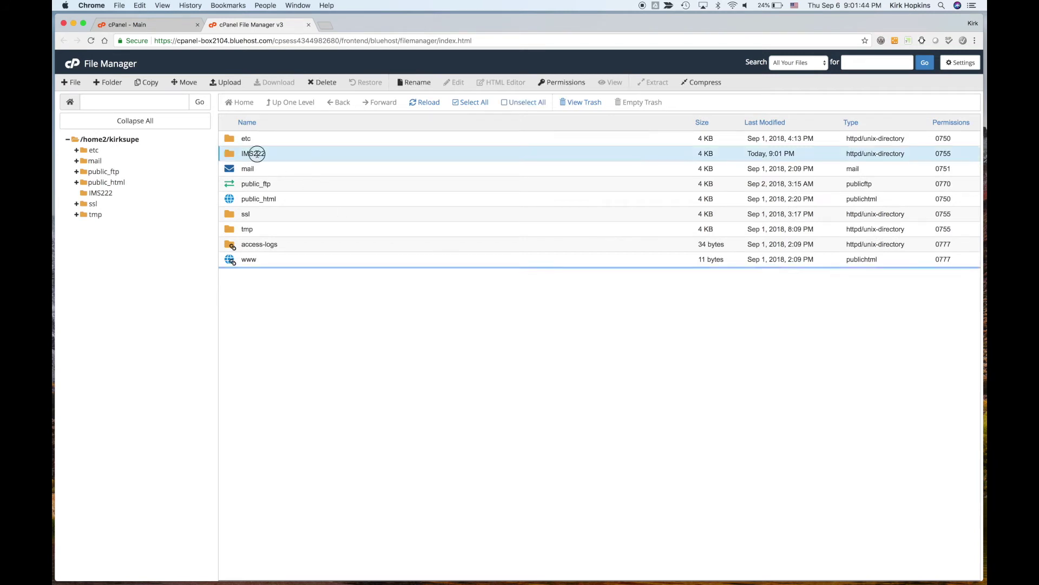
{"action": "double_click", "coordinate": [230, 156]}
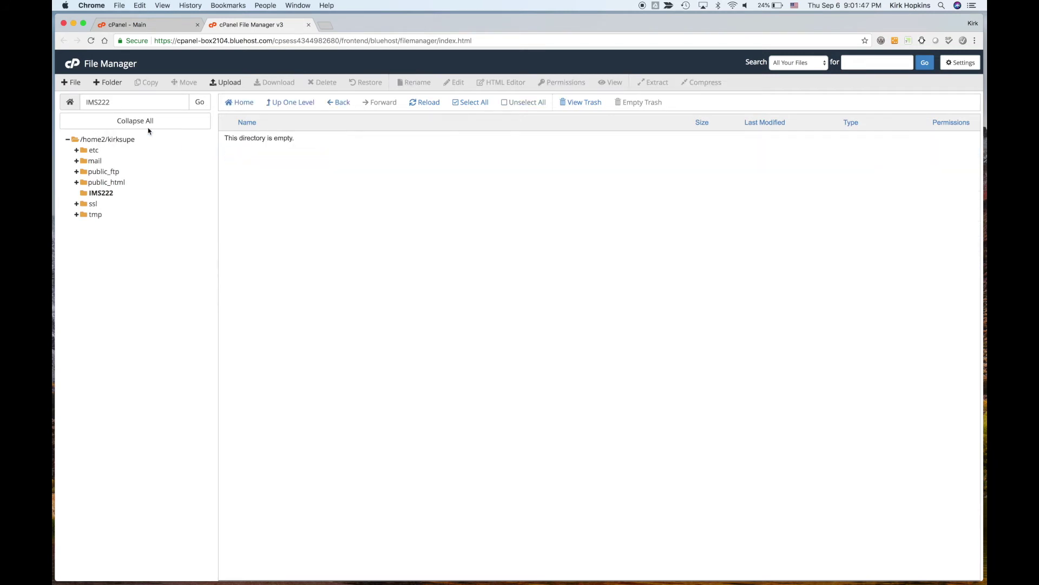
{"action": "left_click", "coordinate": [73, 83]}
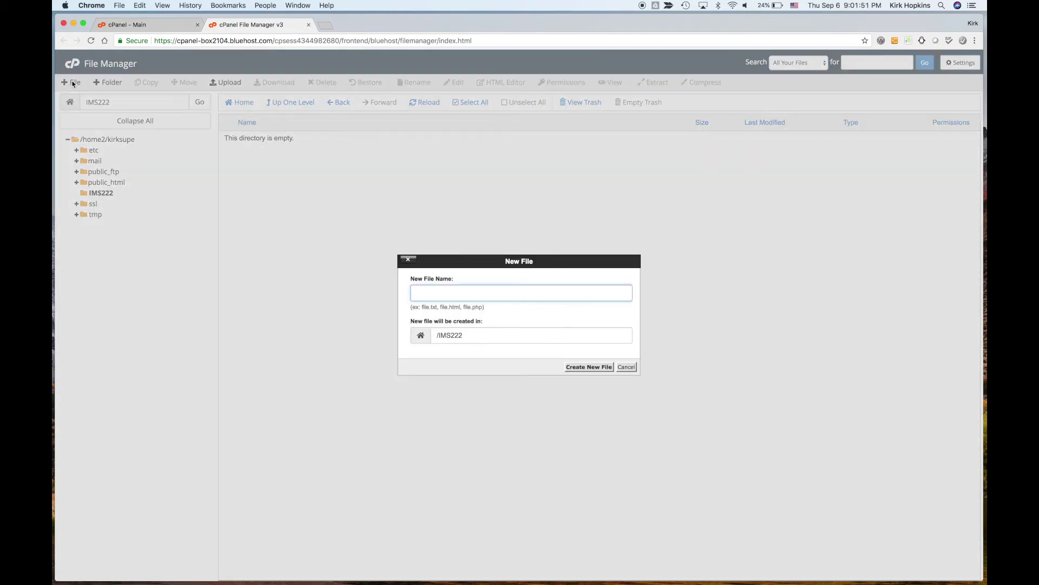
{"action": "type", "text": "WebPage00.htm"}
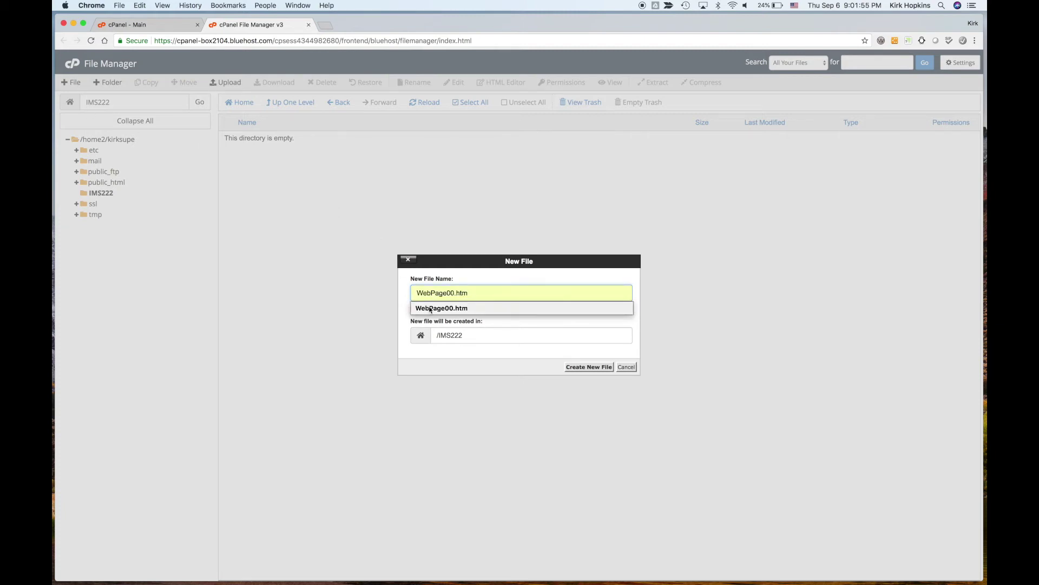
{"action": "left_click", "coordinate": [429, 308]}
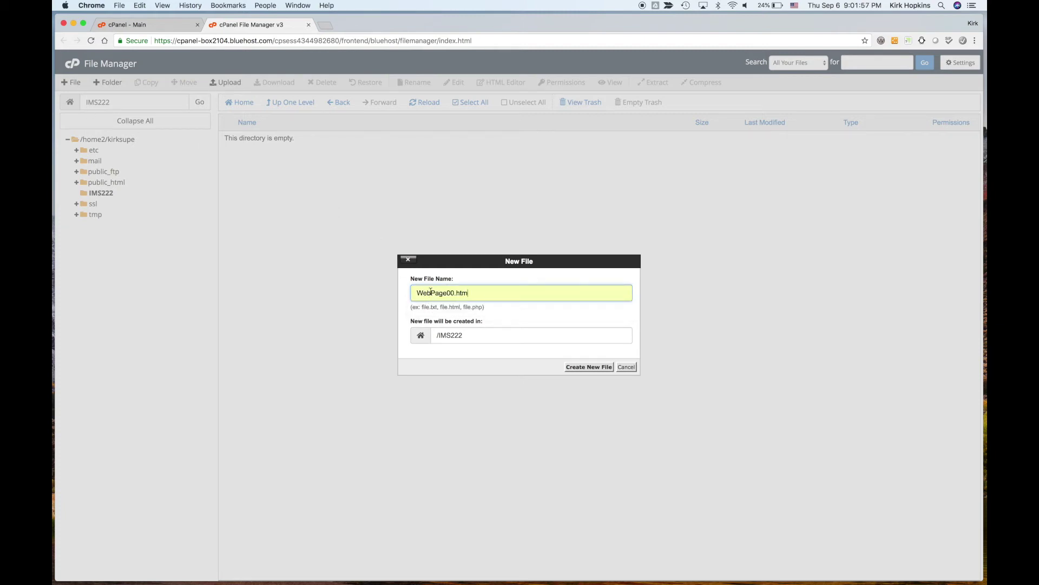
{"action": "left_click", "coordinate": [595, 368]}
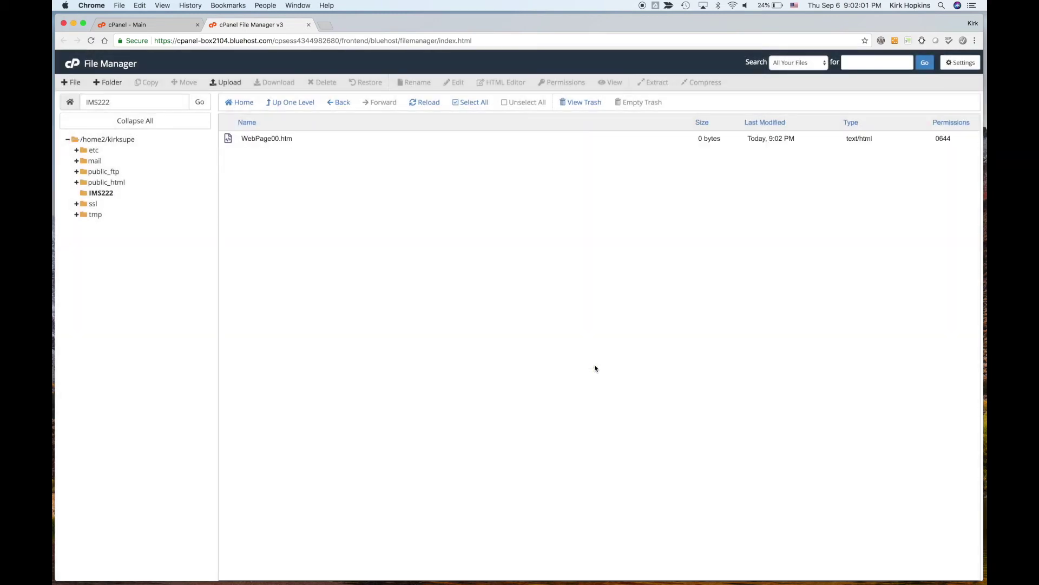
Step: Edit WebPage00.htm to contain the text "Hello World", save the changes and close the editor
{"action": "left_click", "coordinate": [263, 140]}
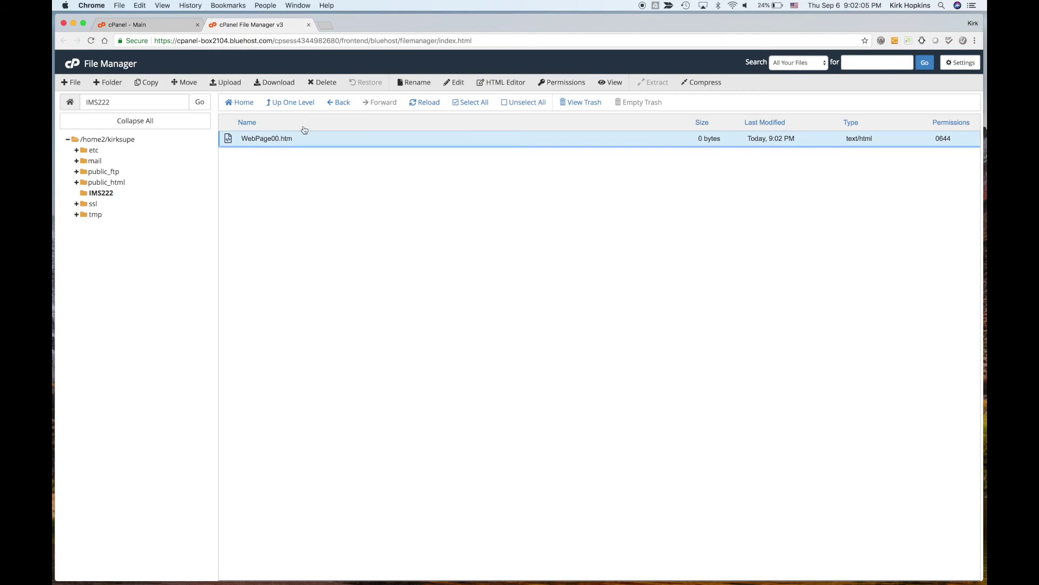
{"action": "left_click", "coordinate": [456, 83]}
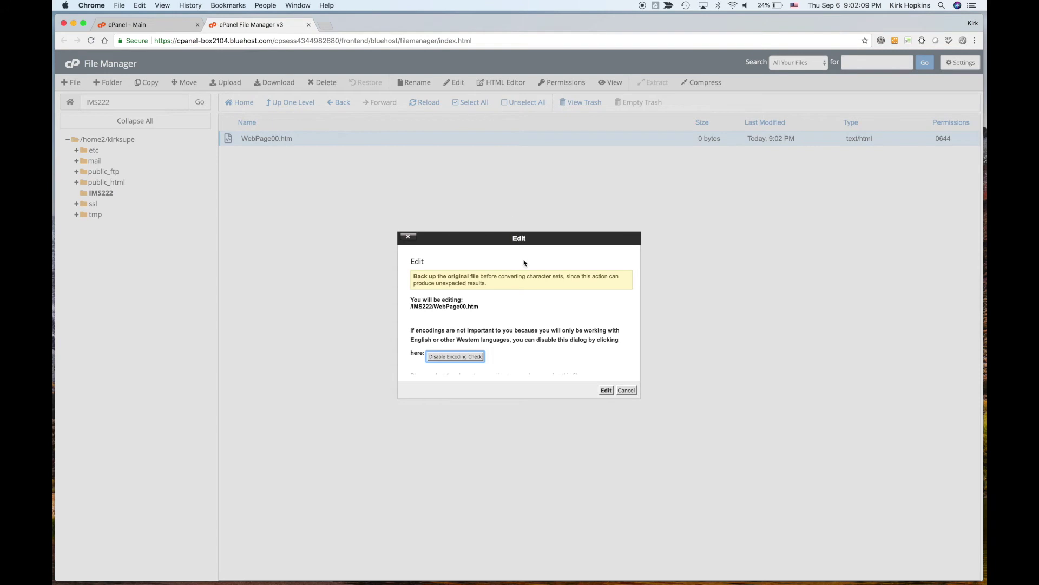
{"action": "left_click", "coordinate": [606, 390]}
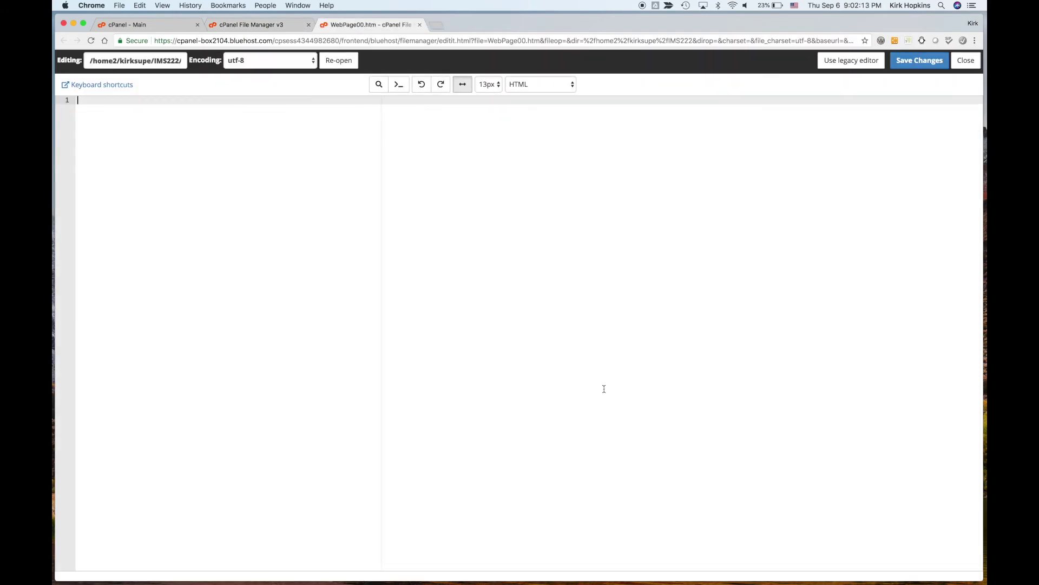
{"action": "type", "text": "Hello World"}
{"action": "left_click", "coordinate": [909, 64]}
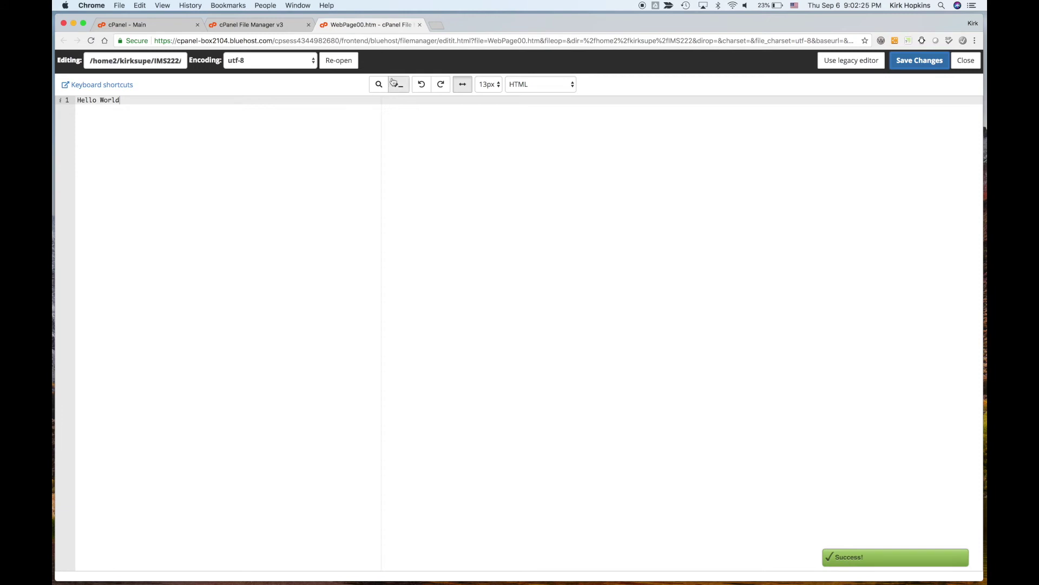
{"action": "left_click", "coordinate": [420, 24]}
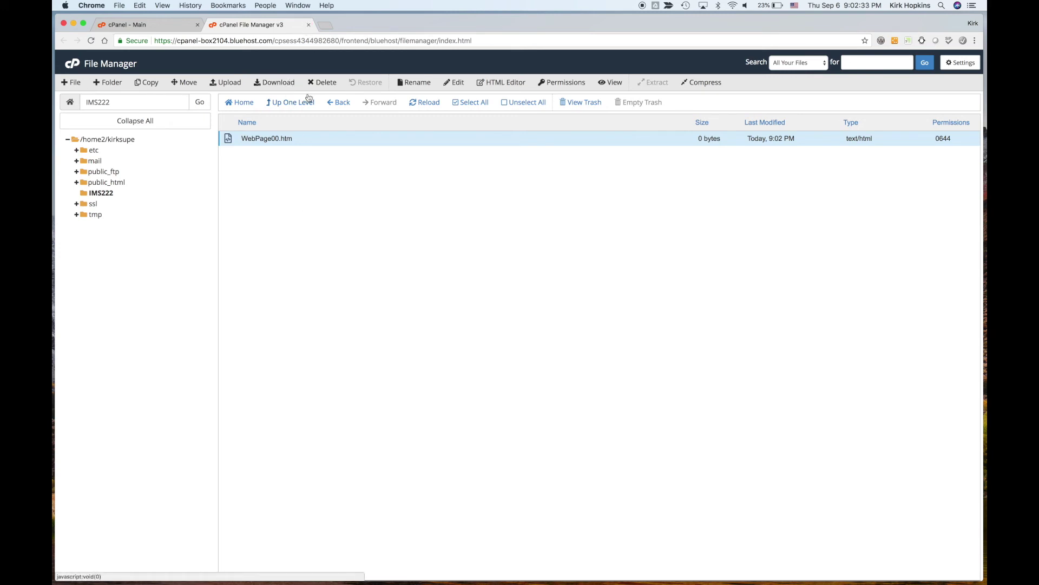
Step: Load the site's IMS222/WebPage01.htm page in a new browser window
{"action": "key", "text": "super+Tab"}
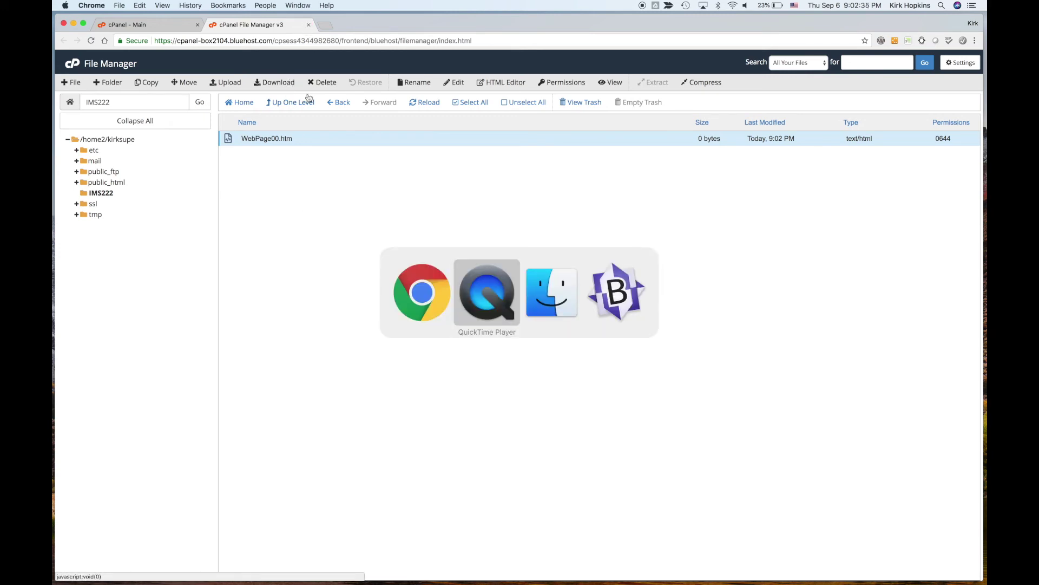
{"action": "left_click", "coordinate": [399, 324]}
{"action": "key", "text": "super+n"}
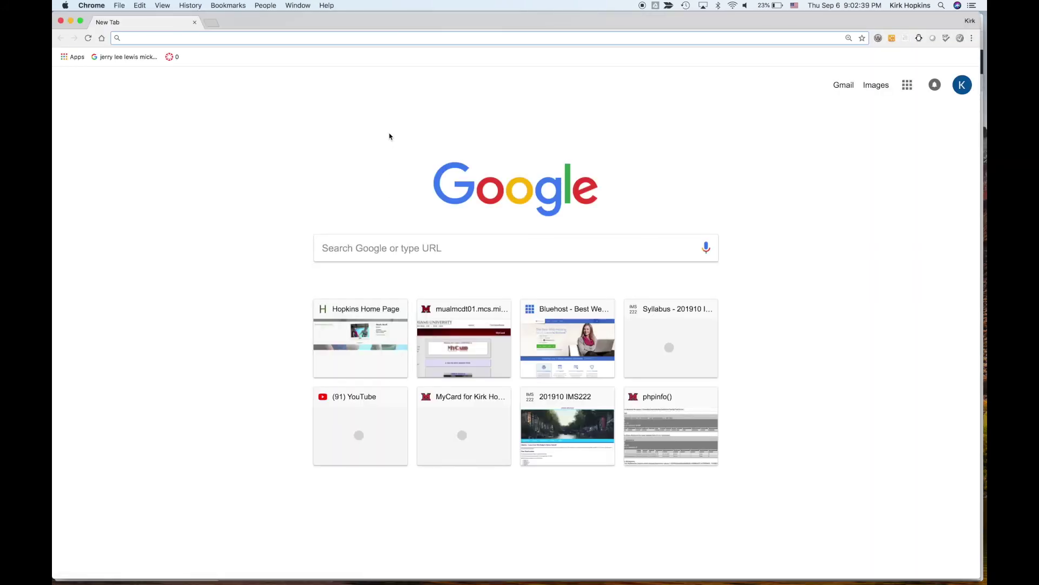
{"action": "type", "text": "kirks"}
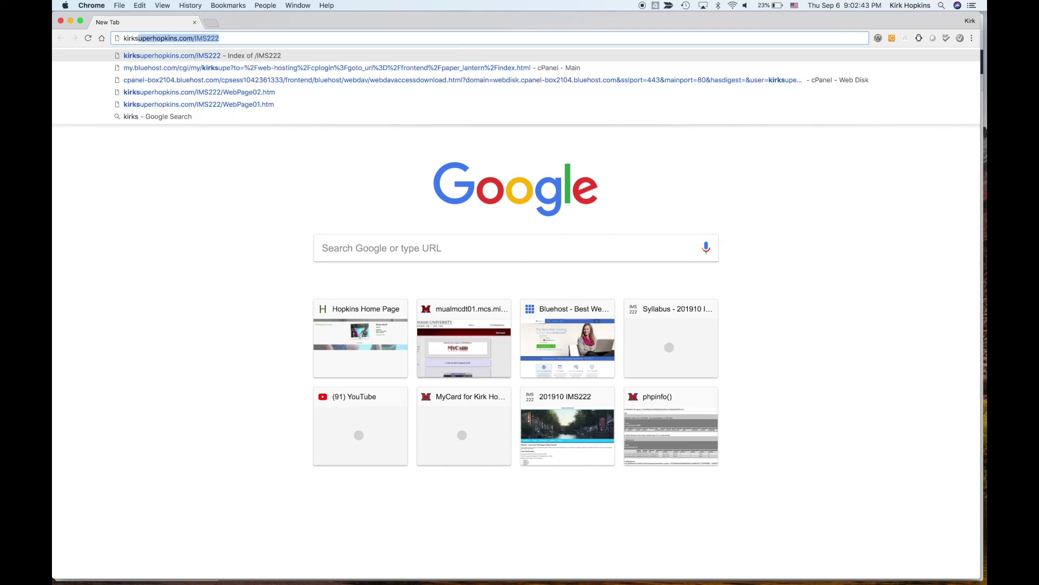
{"action": "key", "text": "Right"}
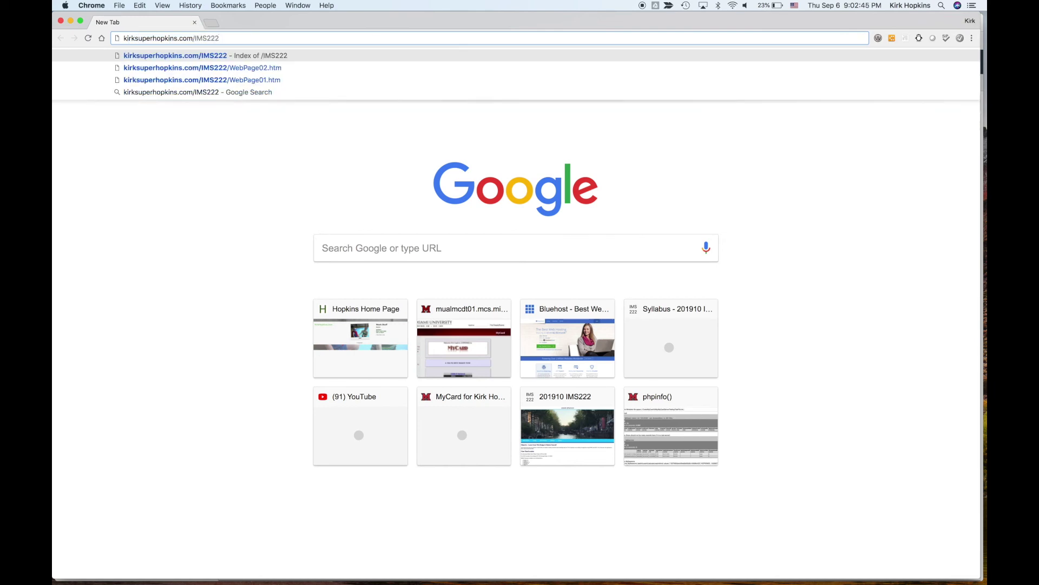
{"action": "left_click", "coordinate": [239, 81]}
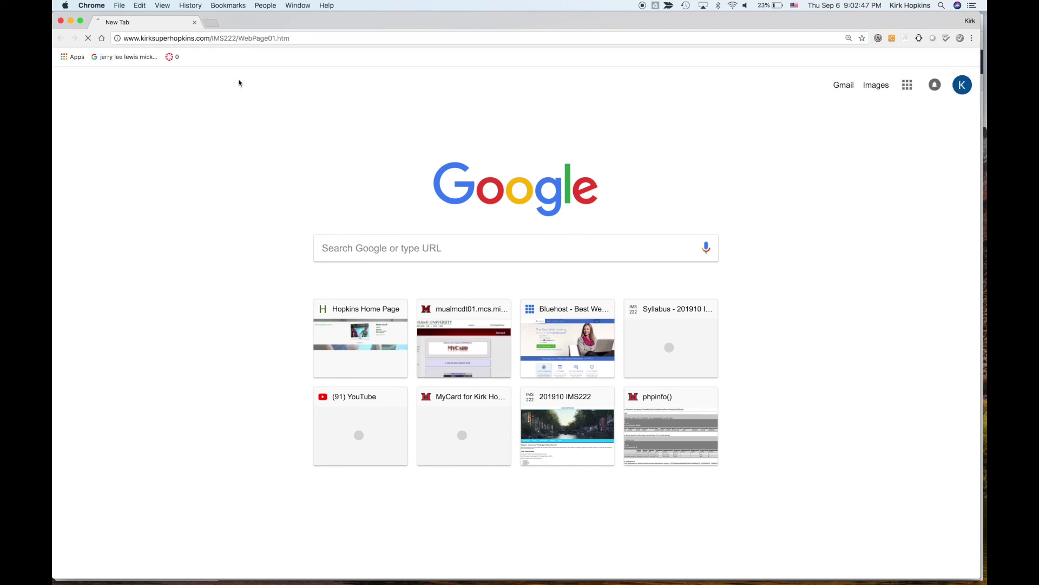
Step: Change the page address to WebPage00.htm to view the published page, and close that browser window
{"action": "left_click", "coordinate": [317, 39]}
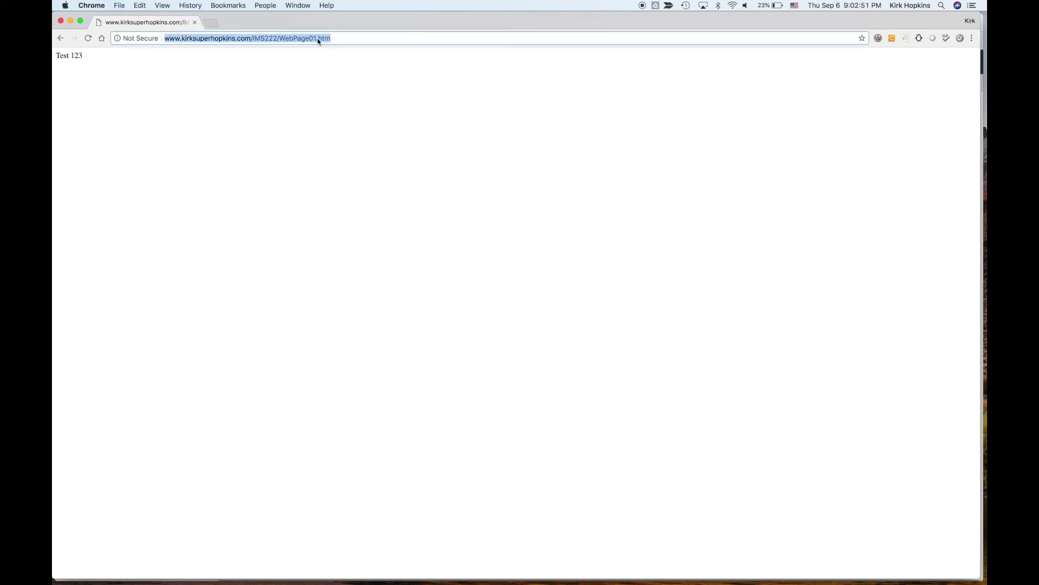
{"action": "left_click", "coordinate": [318, 39]}
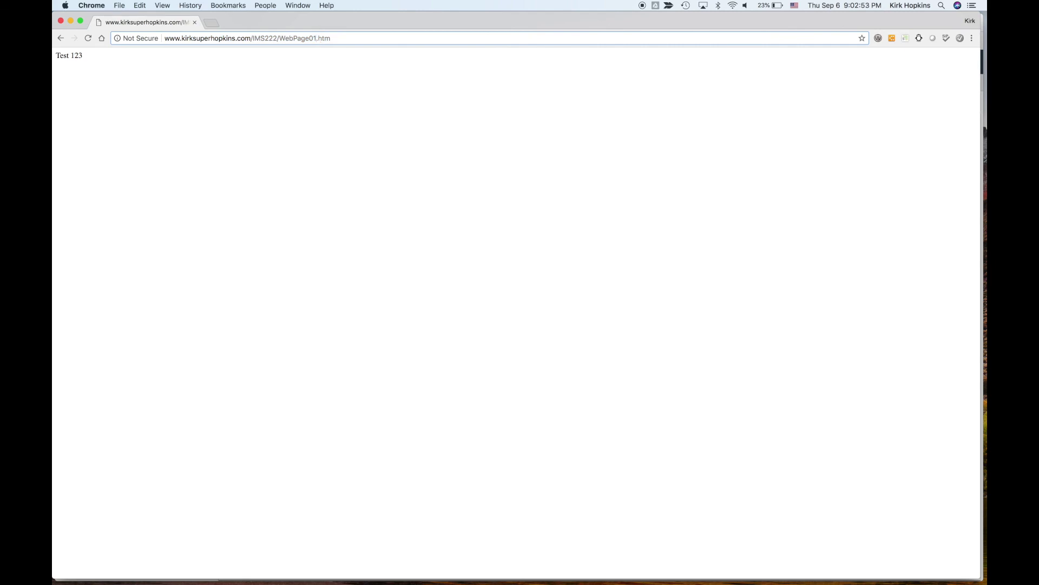
{"action": "key", "text": "BackSpace"}
{"action": "type", "text": "0"}
{"action": "key", "text": "Return"}
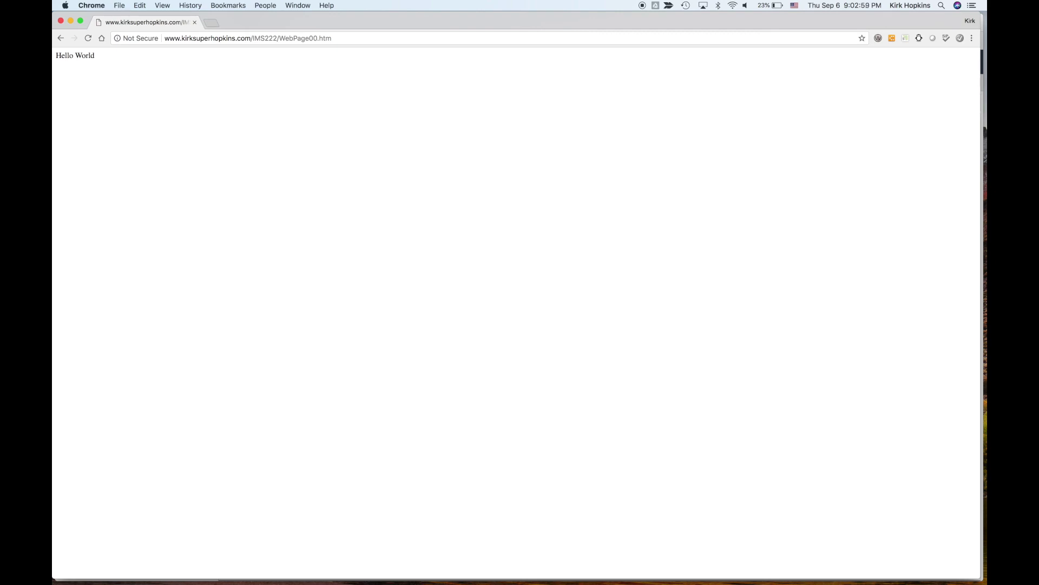
{"action": "key", "text": "super+w"}
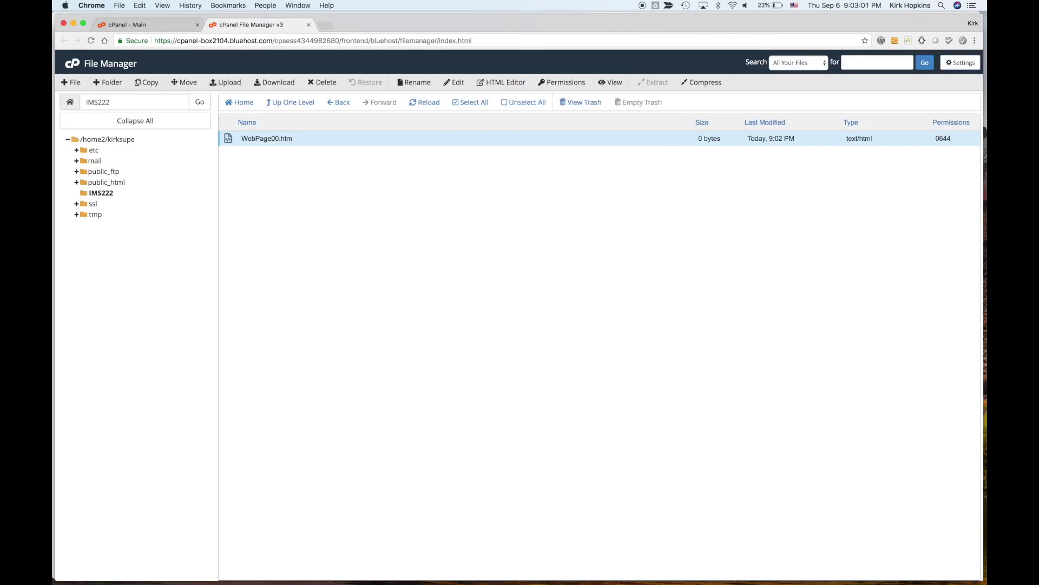